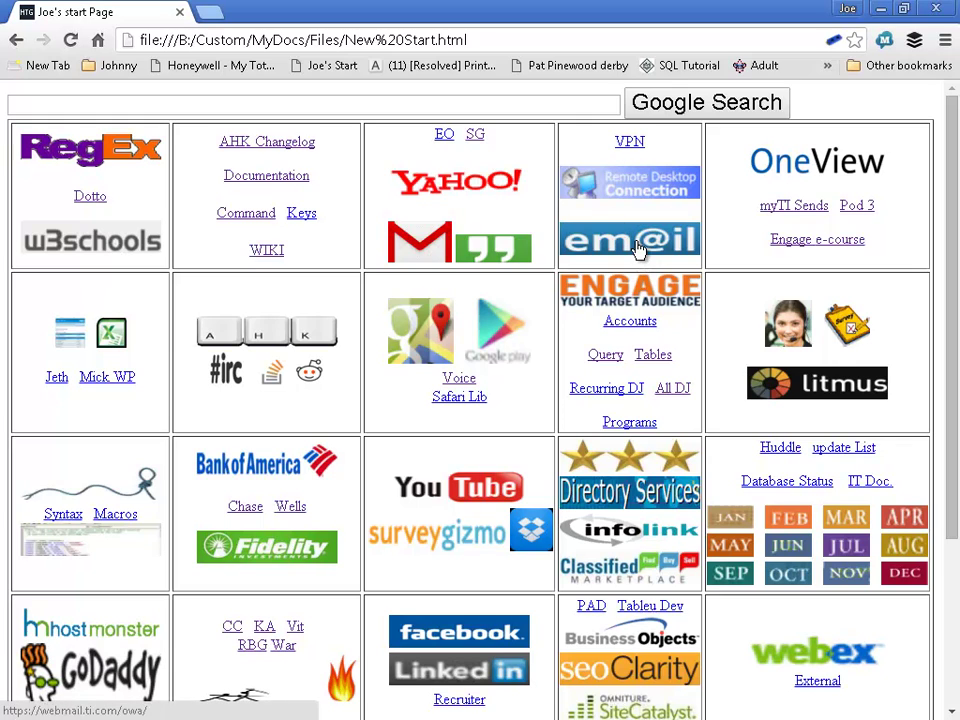
Open the ENGAGE login page and sign in to IBM Marketing Cloud with the saved credentials
{"action": "left_click", "coordinate": [615, 282]}
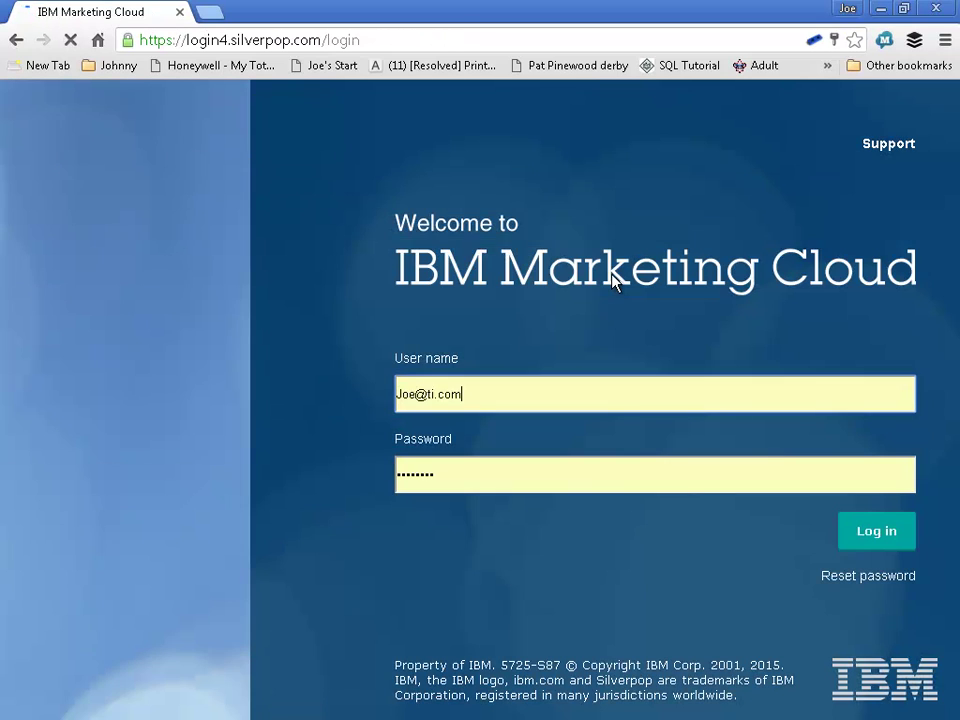
{"action": "left_click", "coordinate": [840, 534]}
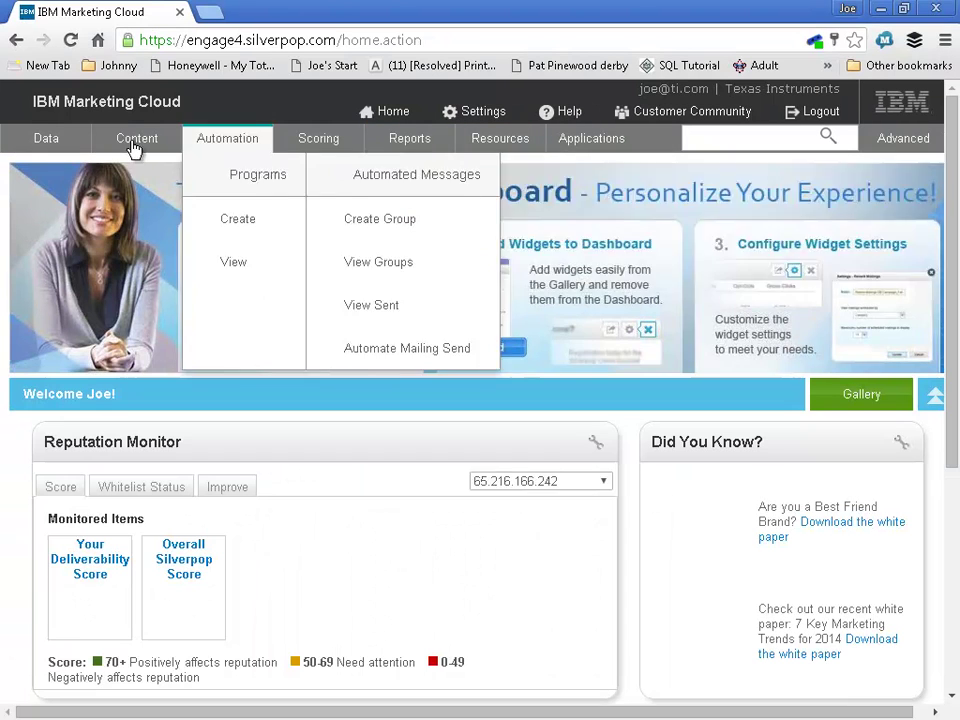
Open Reports > Single Mailing Report and browse the sent mailings in _US campaigns / COR
{"action": "mouse_move", "coordinate": [37, 147]}
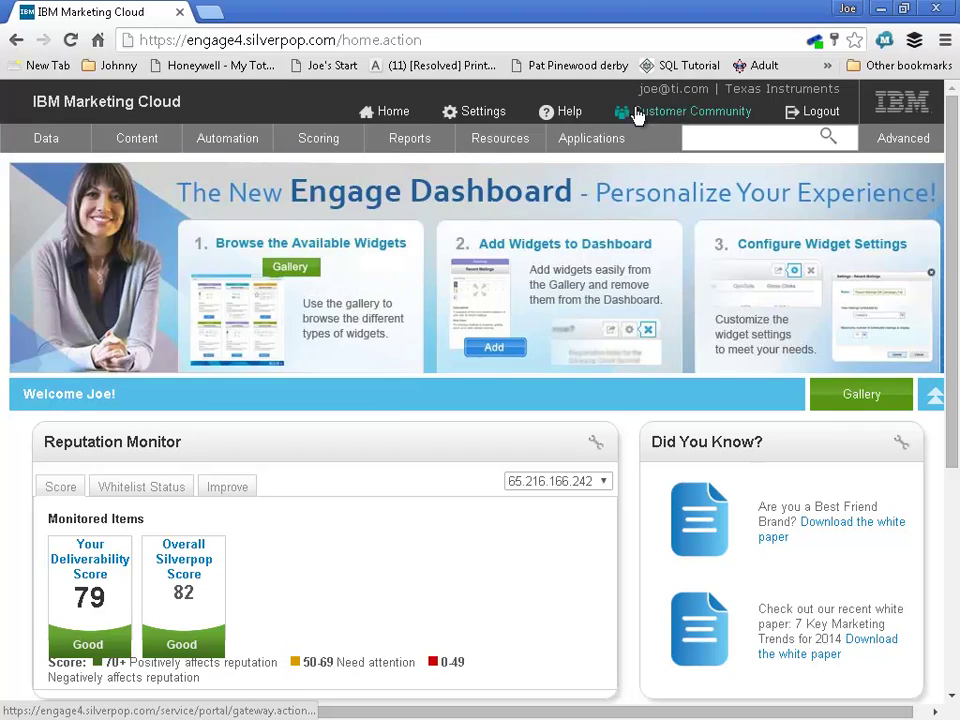
{"action": "mouse_move", "coordinate": [500, 133]}
{"action": "mouse_move", "coordinate": [540, 146]}
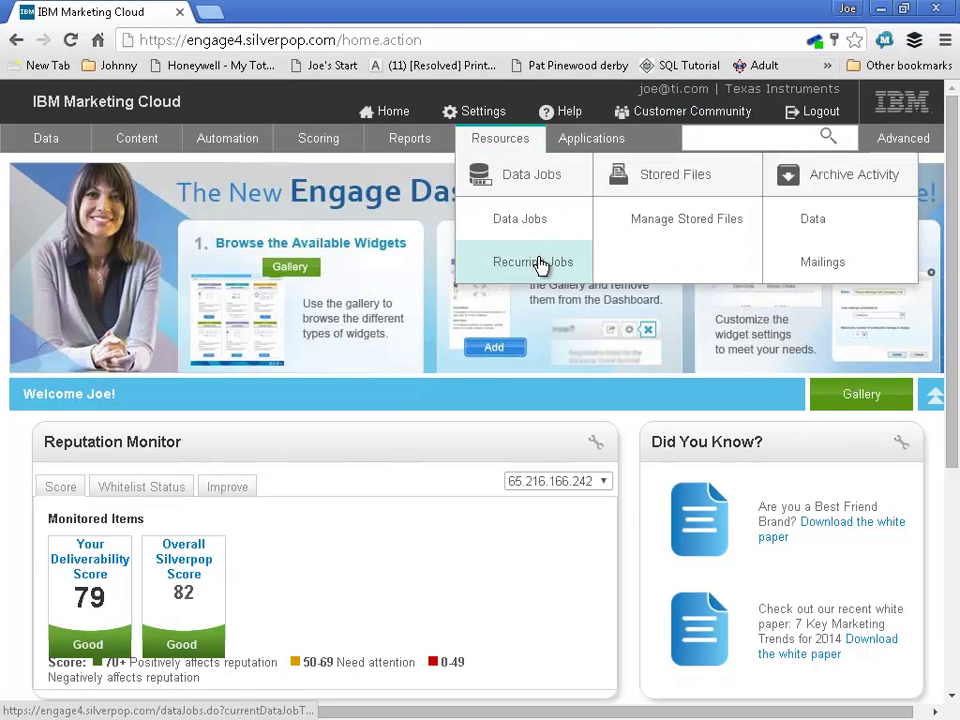
{"action": "mouse_move", "coordinate": [401, 135]}
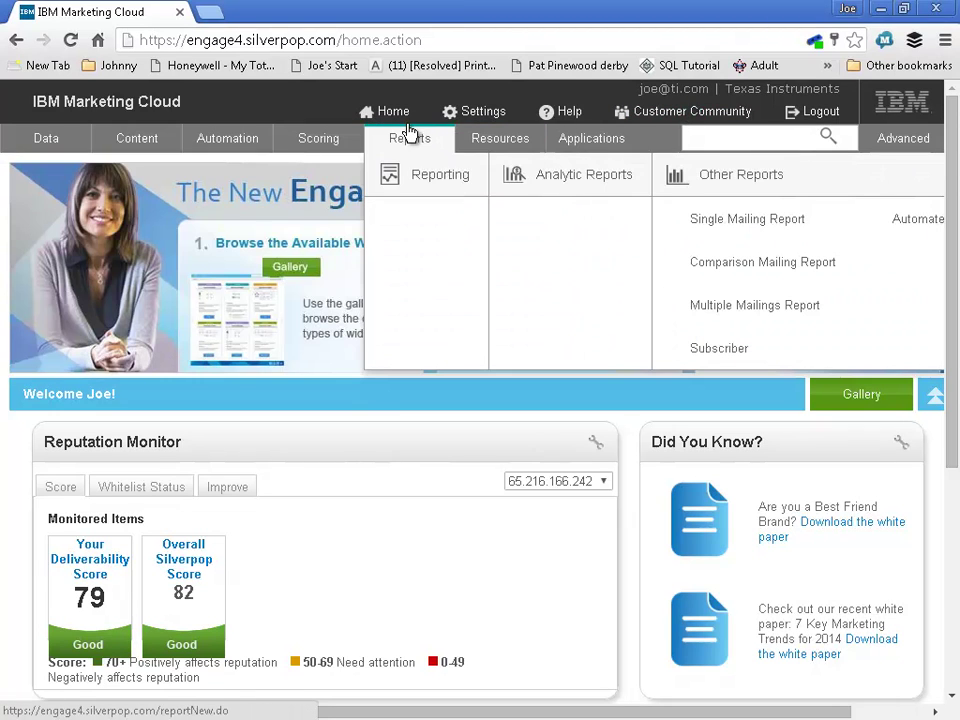
{"action": "left_click", "coordinate": [748, 229]}
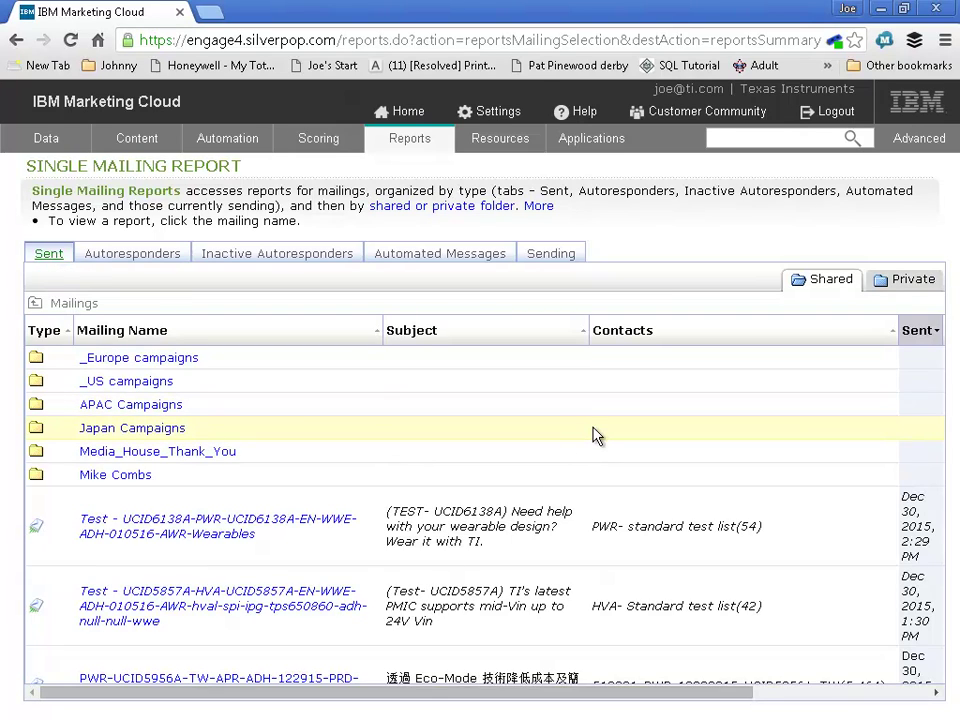
{"action": "left_click", "coordinate": [148, 385]}
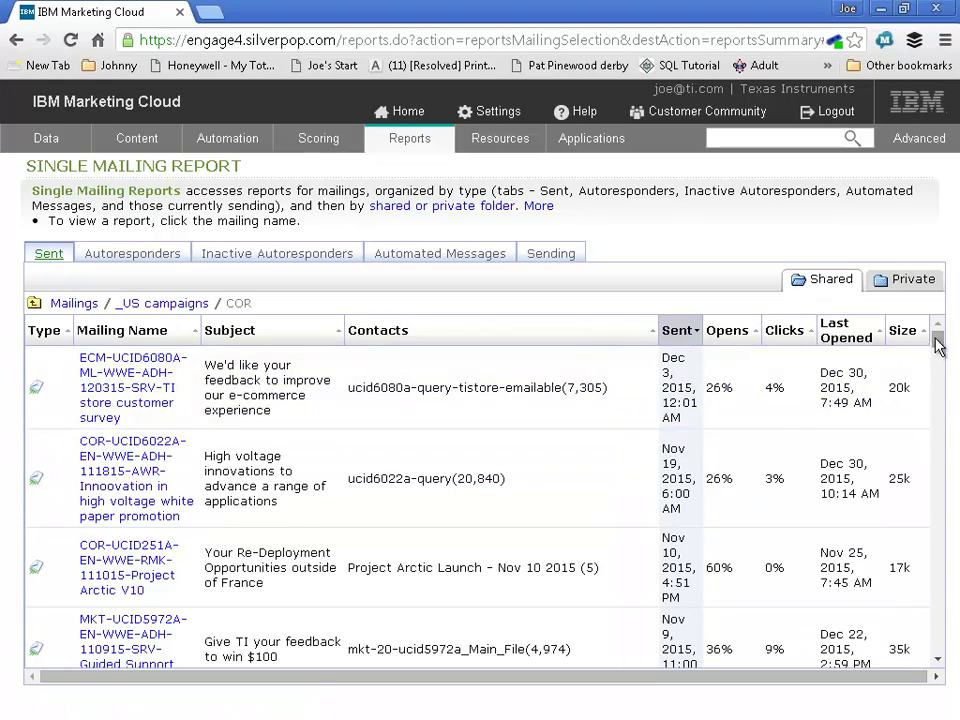
{"action": "scroll", "coordinate": [928, 568], "scroll_direction": "down", "scroll_amount": 10}
{"action": "scroll", "coordinate": [932, 590], "scroll_direction": "down", "scroll_amount": 10}
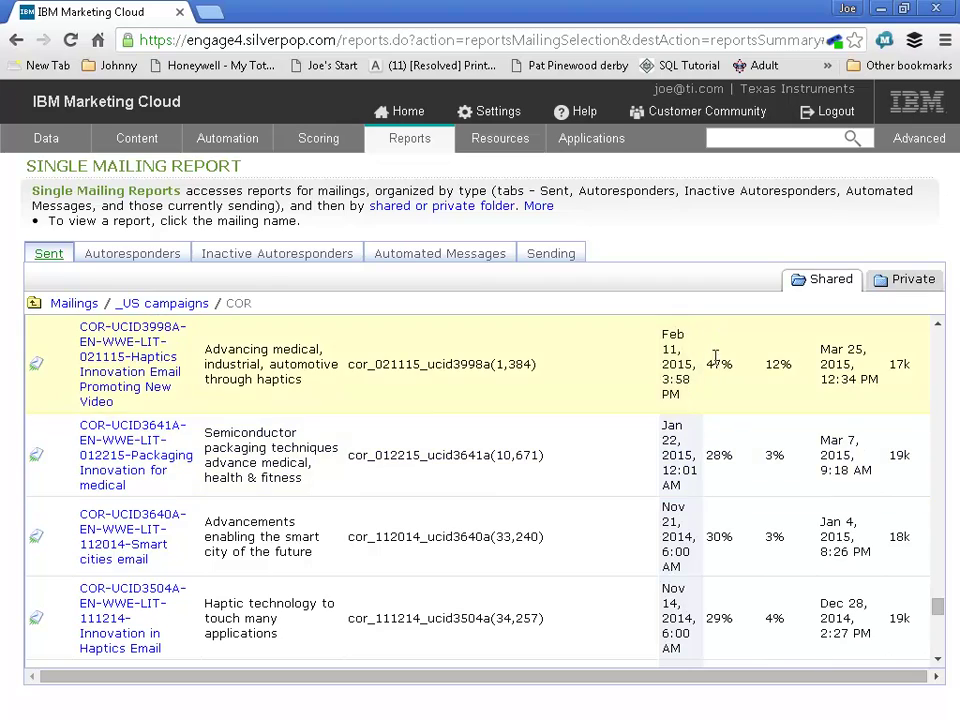
{"action": "left_click_drag", "start_coordinate": [937, 615], "coordinate": [938, 340]}
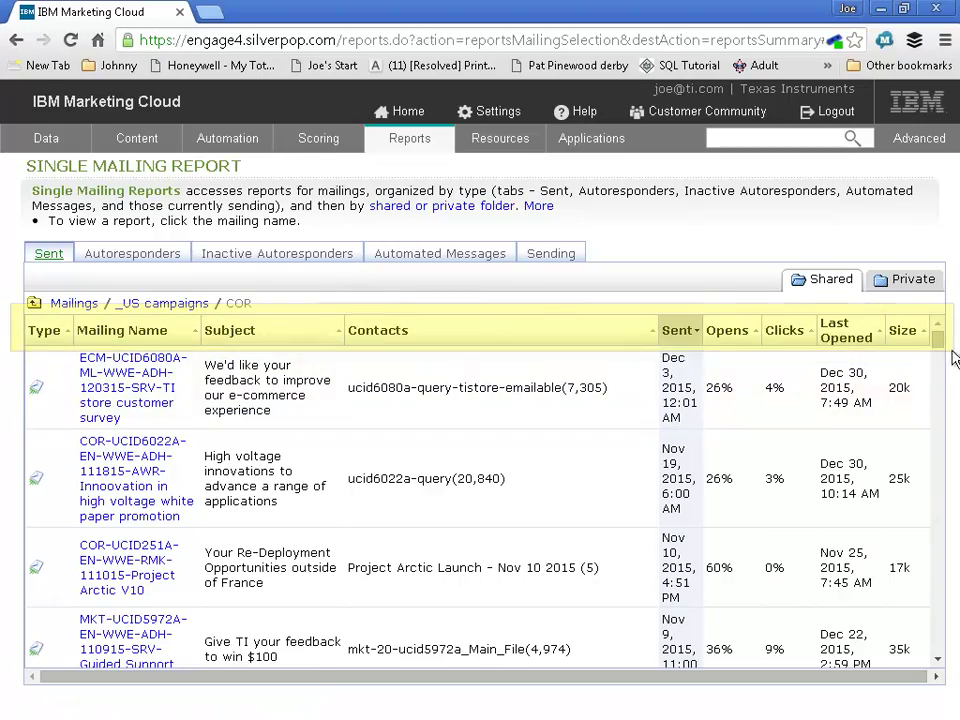
{"action": "scroll", "coordinate": [937, 390], "scroll_direction": "down", "scroll_amount": 3}
{"action": "scroll", "coordinate": [937, 390], "scroll_direction": "down", "scroll_amount": 15}
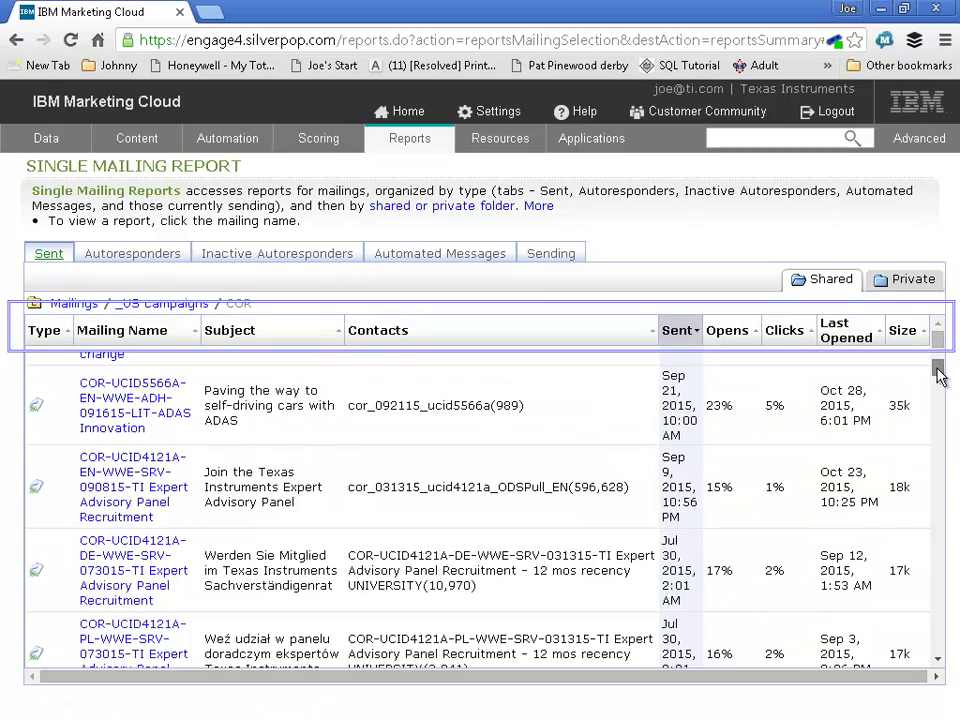
{"action": "scroll", "coordinate": [942, 472], "scroll_direction": "down", "scroll_amount": 15}
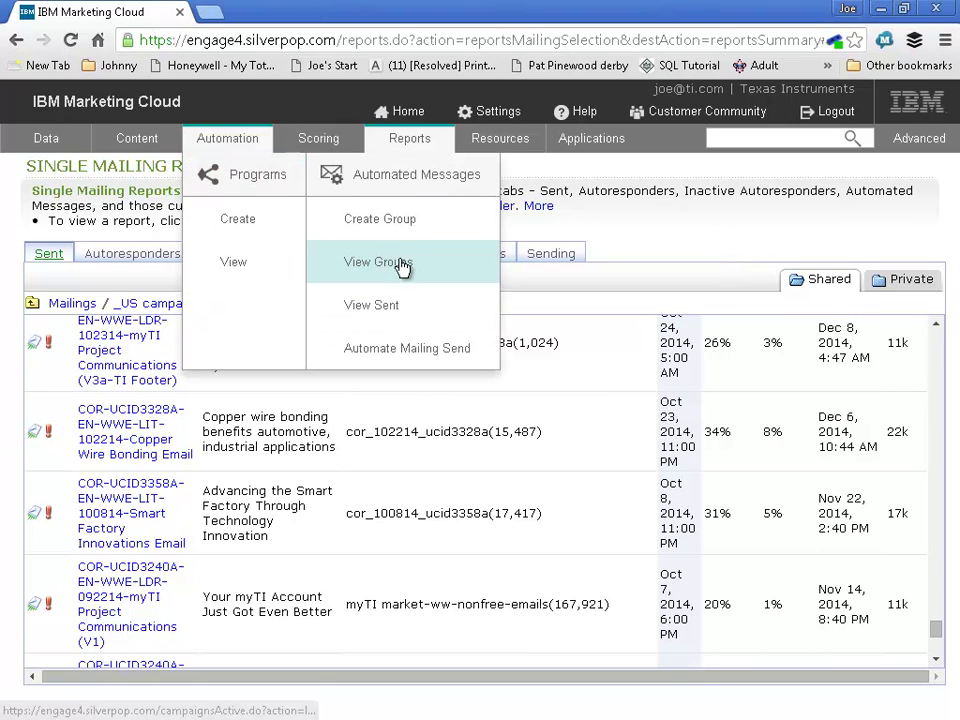
Clip the mailing report and email it as example.BMP and example.JPG
{"action": "mouse_move", "coordinate": [35, 145]}
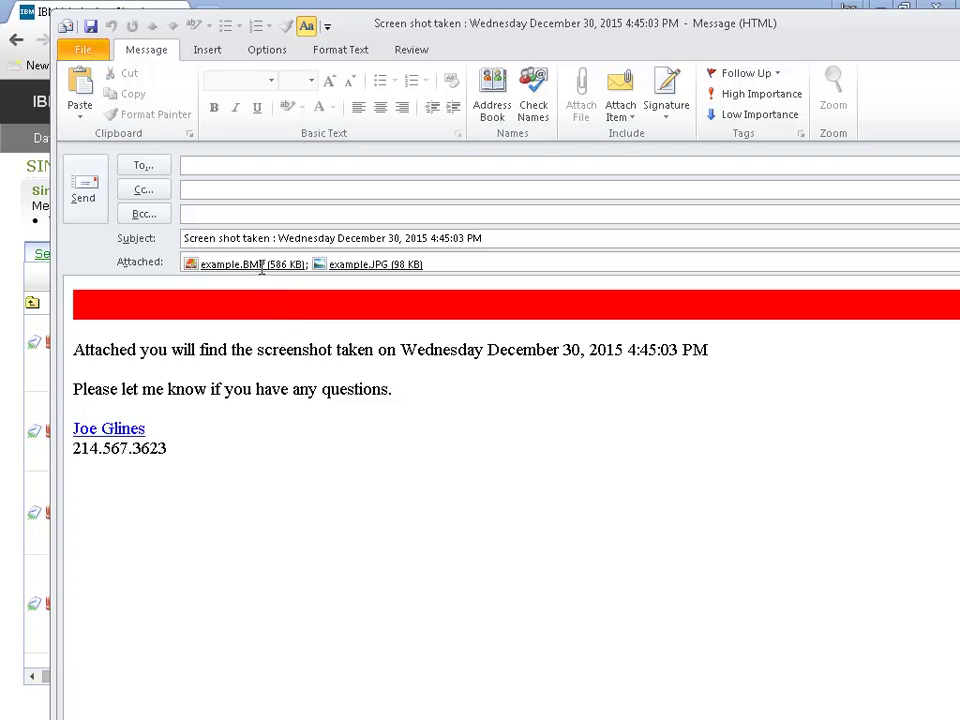
Preview the example.JPG attachment in Photo Viewer, then close the preview
{"action": "left_click_drag", "start_coordinate": [628, 414], "coordinate": [86, 337]}
{"action": "left_click", "coordinate": [351, 407]}
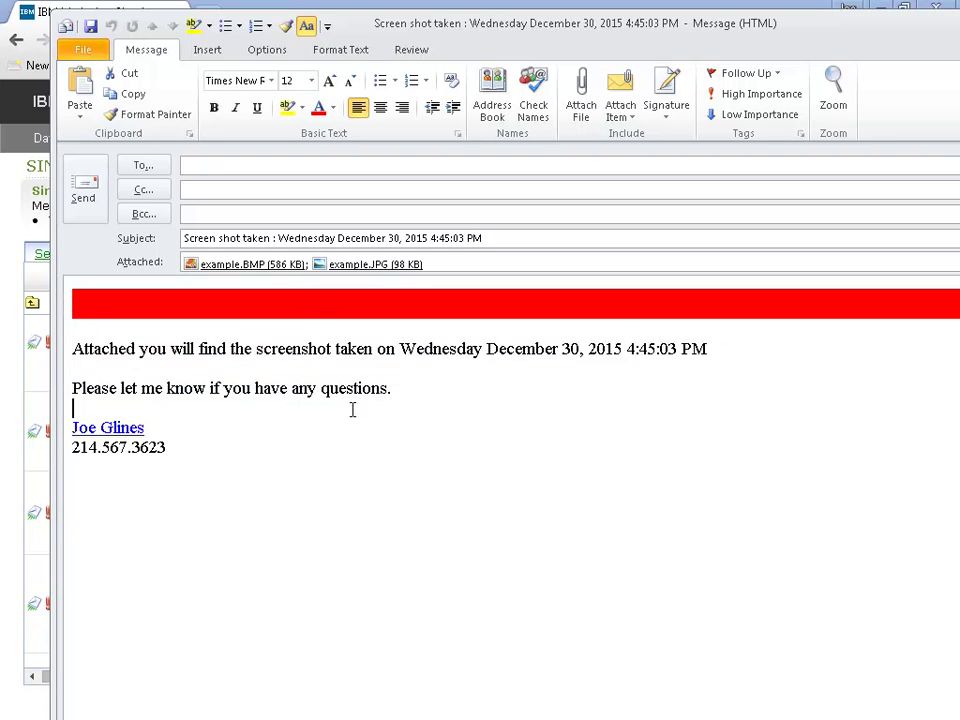
{"action": "left_click", "coordinate": [370, 264]}
{"action": "double_click", "coordinate": [372, 264]}
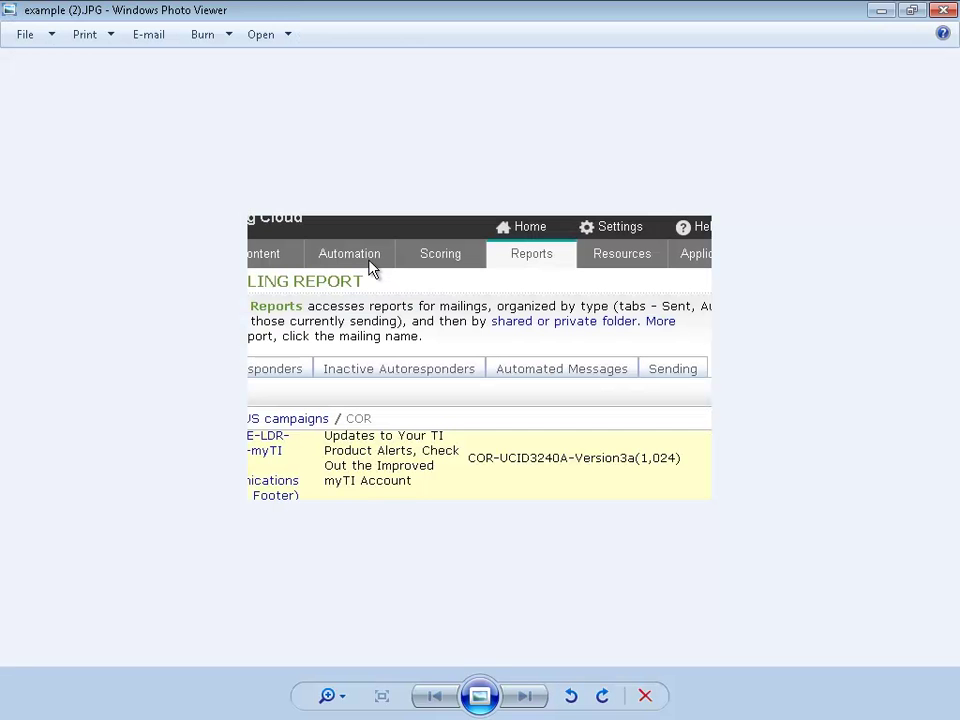
{"action": "left_click", "coordinate": [940, 10]}
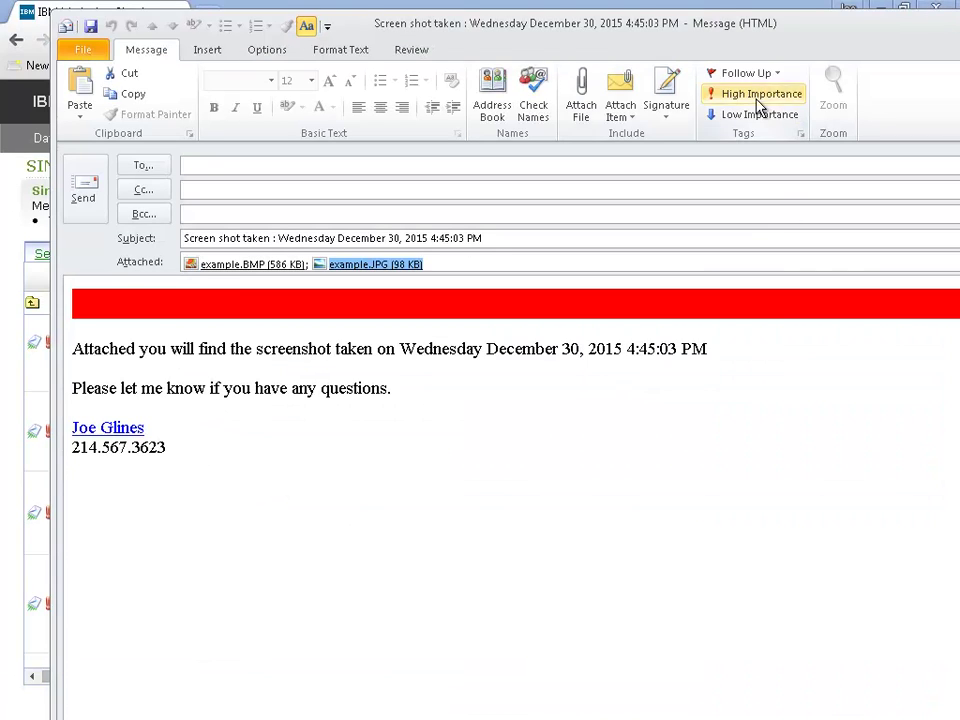
Close the screenshot email without saving changes
{"action": "left_click_drag", "start_coordinate": [820, 42], "coordinate": [670, 74]}
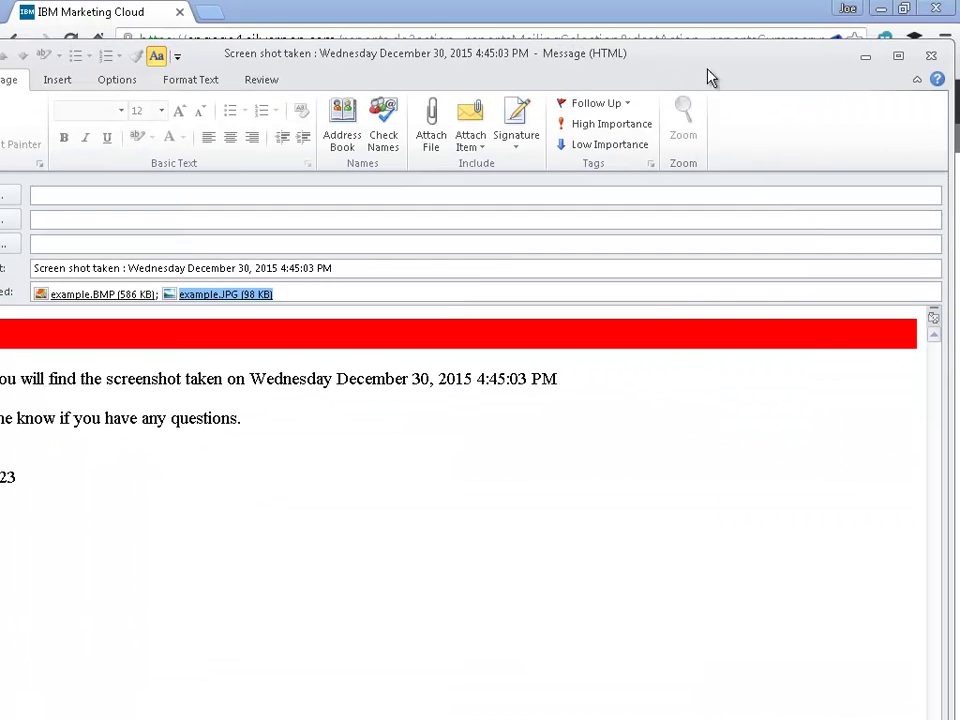
{"action": "left_click", "coordinate": [931, 51]}
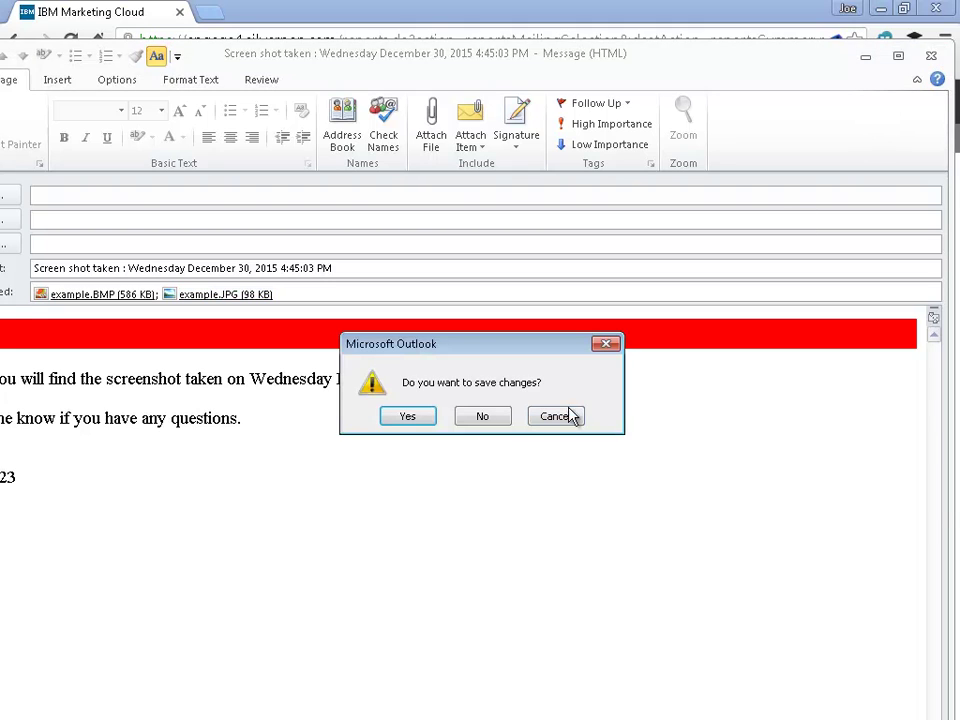
{"action": "left_click", "coordinate": [483, 419]}
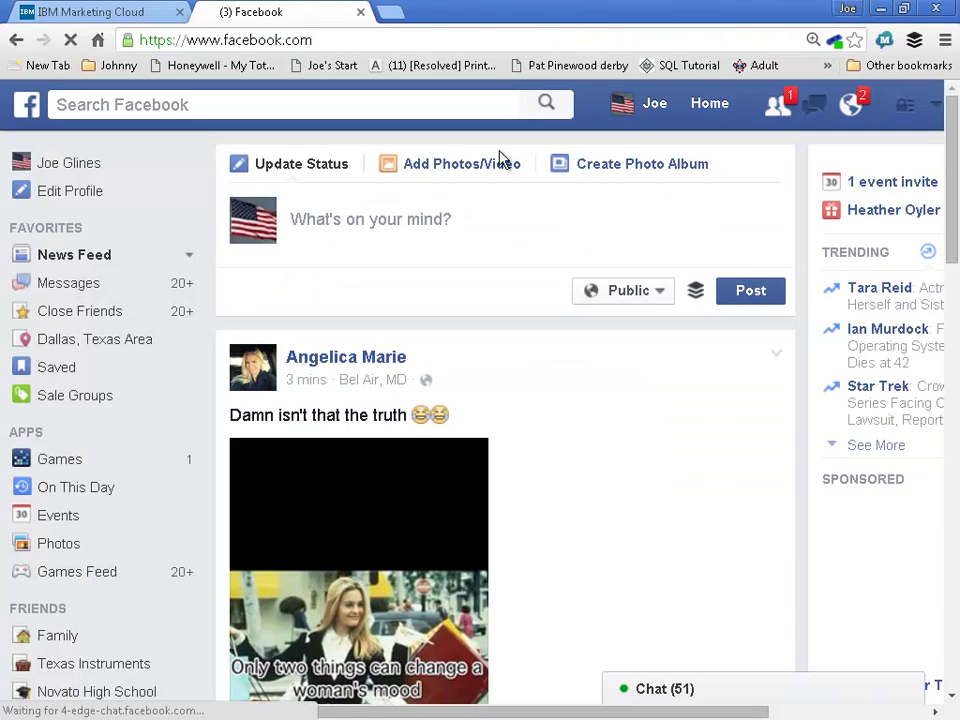
Clip the GIF in the friend's news-feed post and drag the resulting email off-screen
{"action": "scroll", "coordinate": [606, 375], "scroll_direction": "down", "scroll_amount": 2}
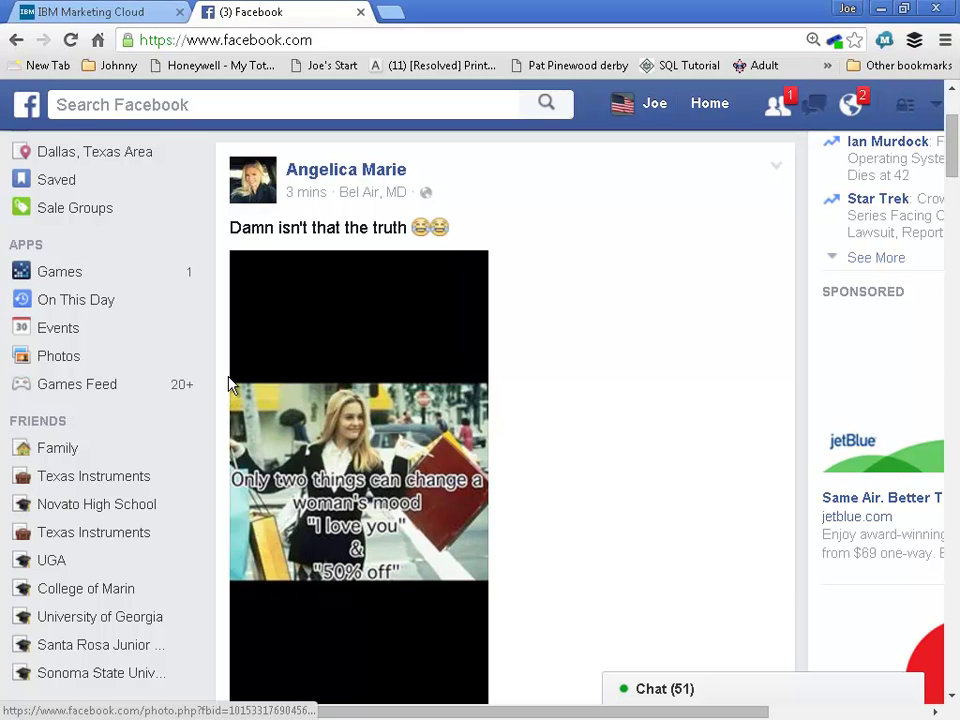
{"action": "left_click_drag", "start_coordinate": [225, 380], "coordinate": [491, 594]}
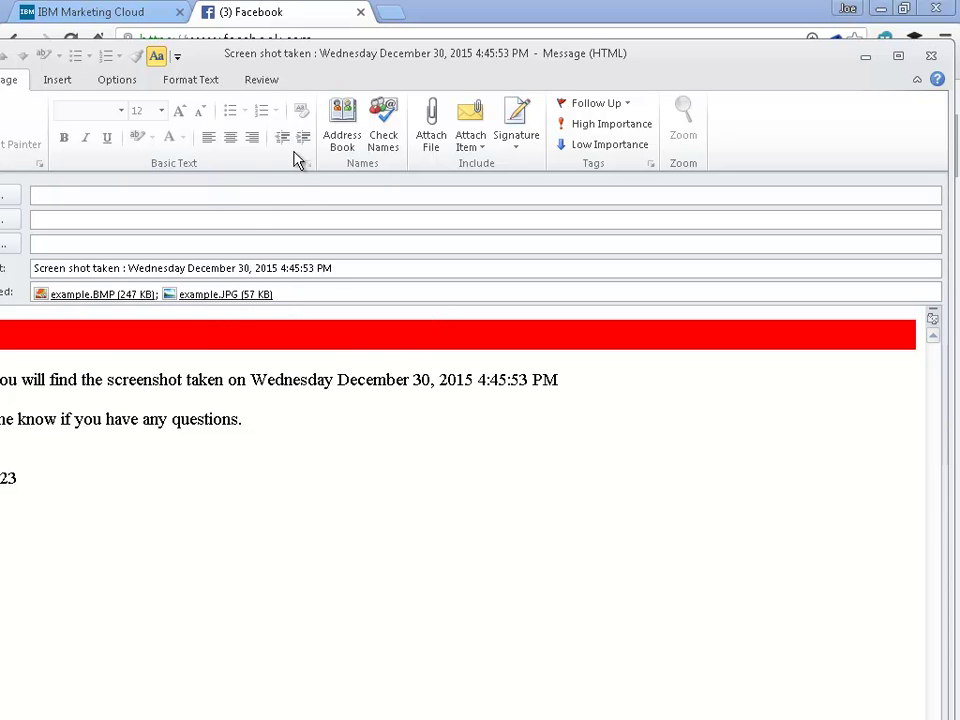
{"action": "left_click_drag", "start_coordinate": [274, 62], "coordinate": [958, 100]}
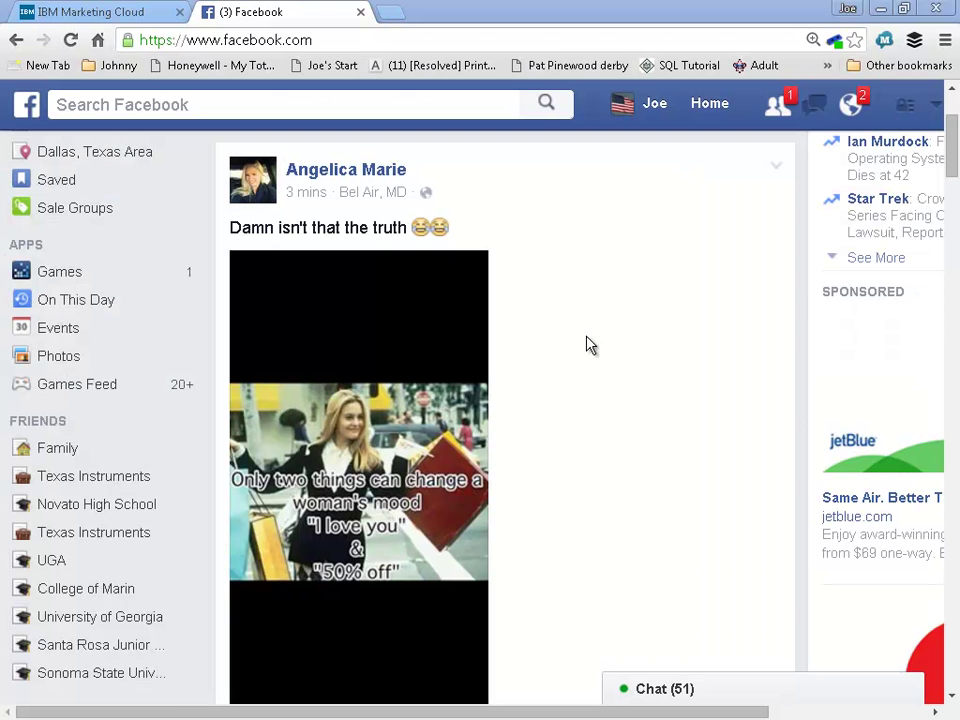
Start a photo post on the profile timeline and upload the example.JPG image
{"action": "left_click", "coordinate": [626, 326]}
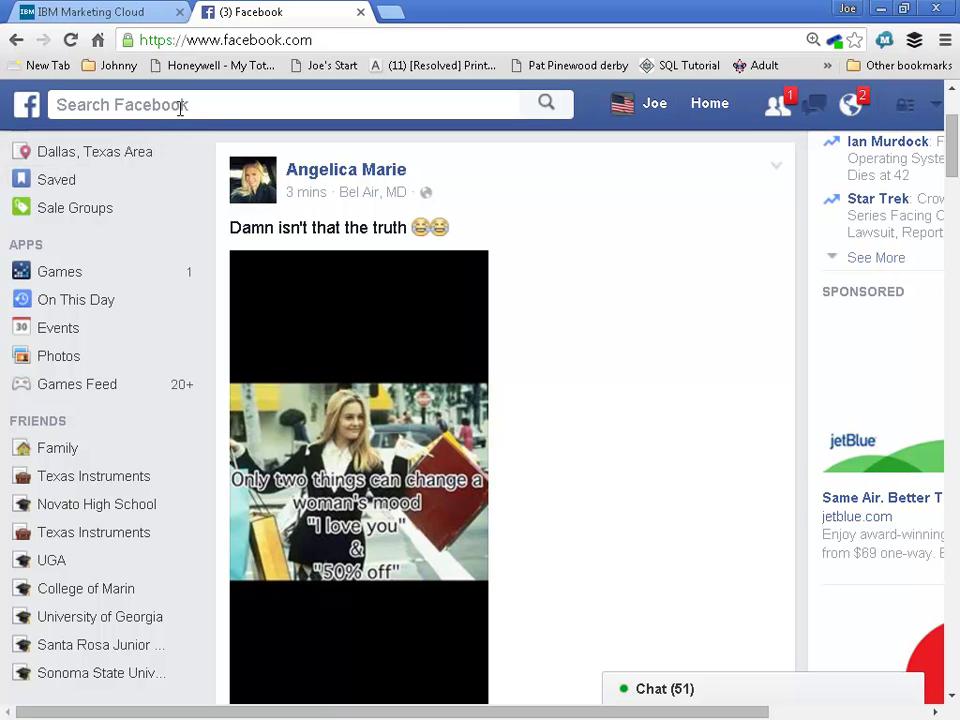
{"action": "left_click", "coordinate": [654, 107]}
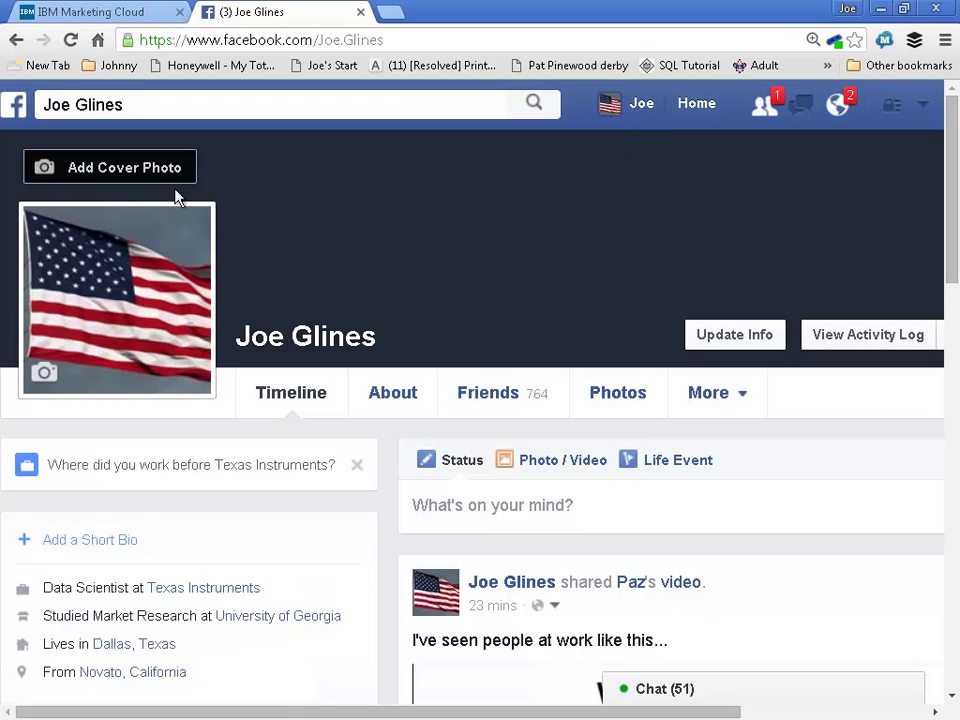
{"action": "left_click", "coordinate": [470, 465]}
{"action": "left_click", "coordinate": [551, 466]}
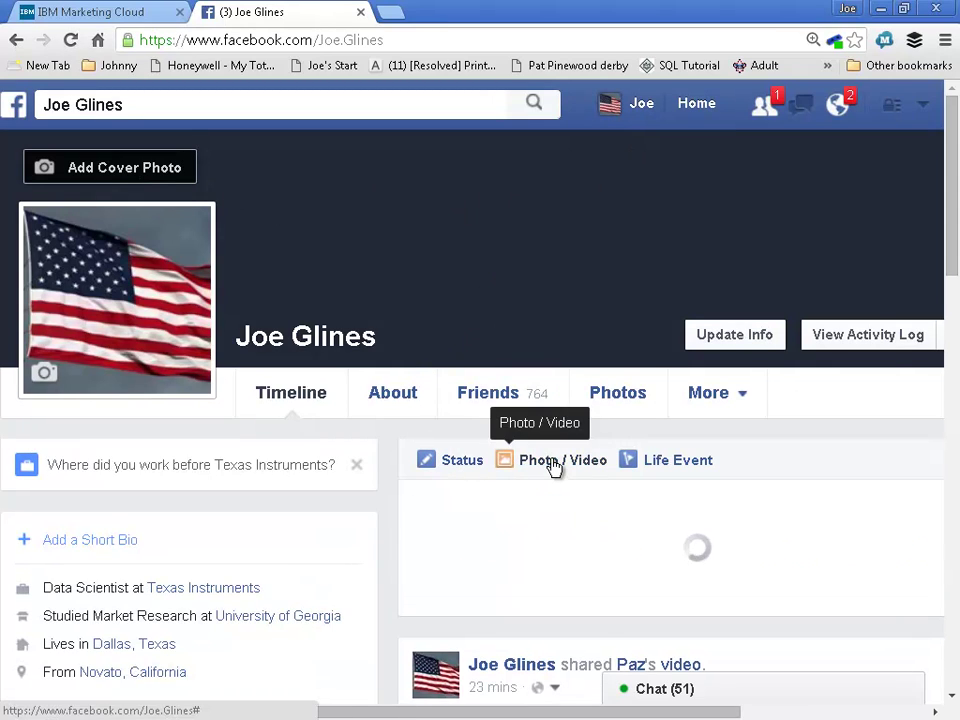
{"action": "left_click", "coordinate": [561, 553]}
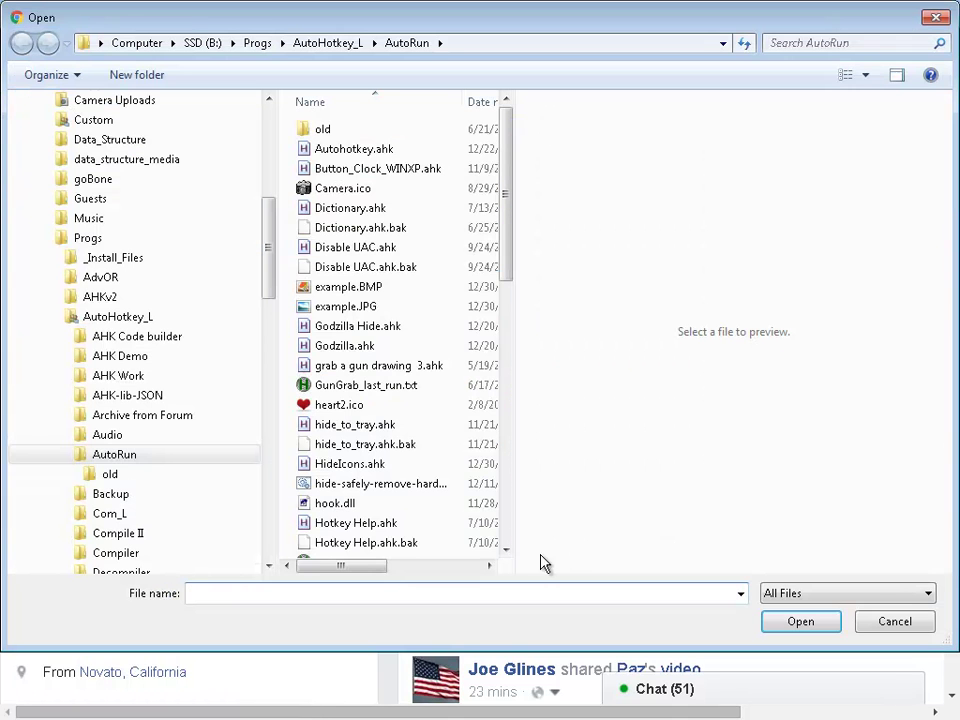
{"action": "type", "text": "B:\\Progs\\AutoHotkey_L\\AutoRun\\example.JPG"}
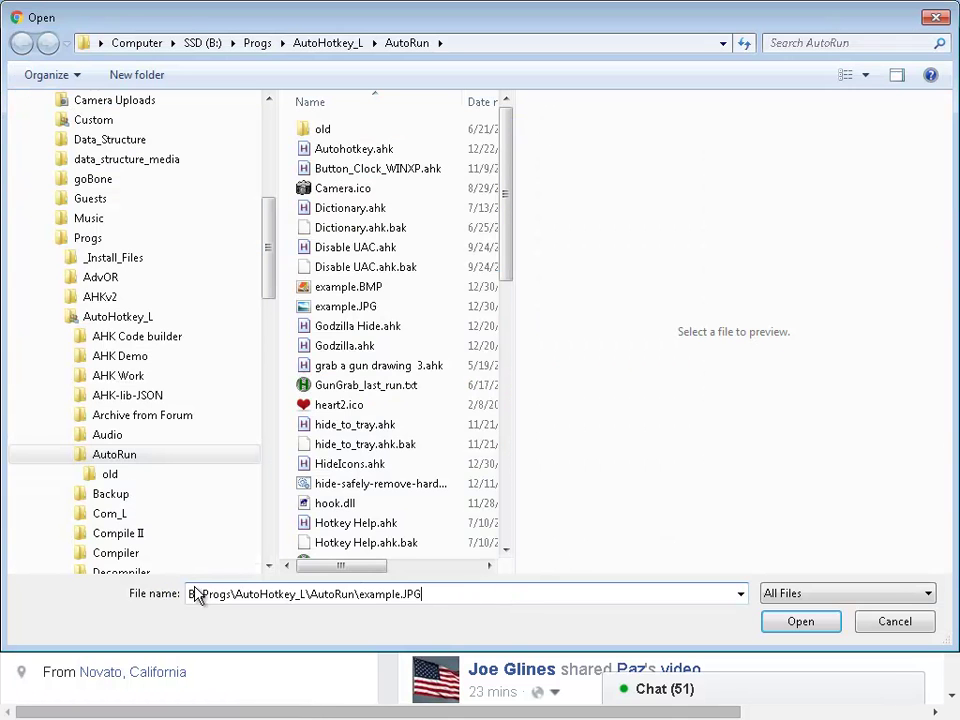
{"action": "left_click", "coordinate": [798, 622]}
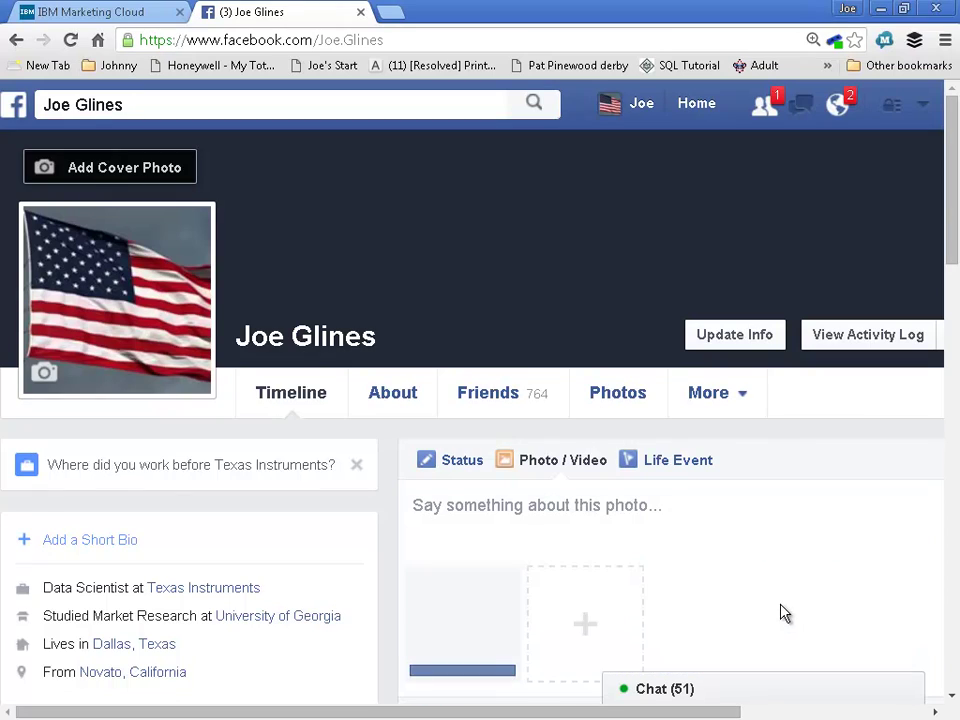
Publish the example.JPG photo post and check it on the timeline
{"action": "scroll", "coordinate": [781, 612], "scroll_direction": "down", "scroll_amount": 2}
{"action": "mouse_move", "coordinate": [495, 360]}
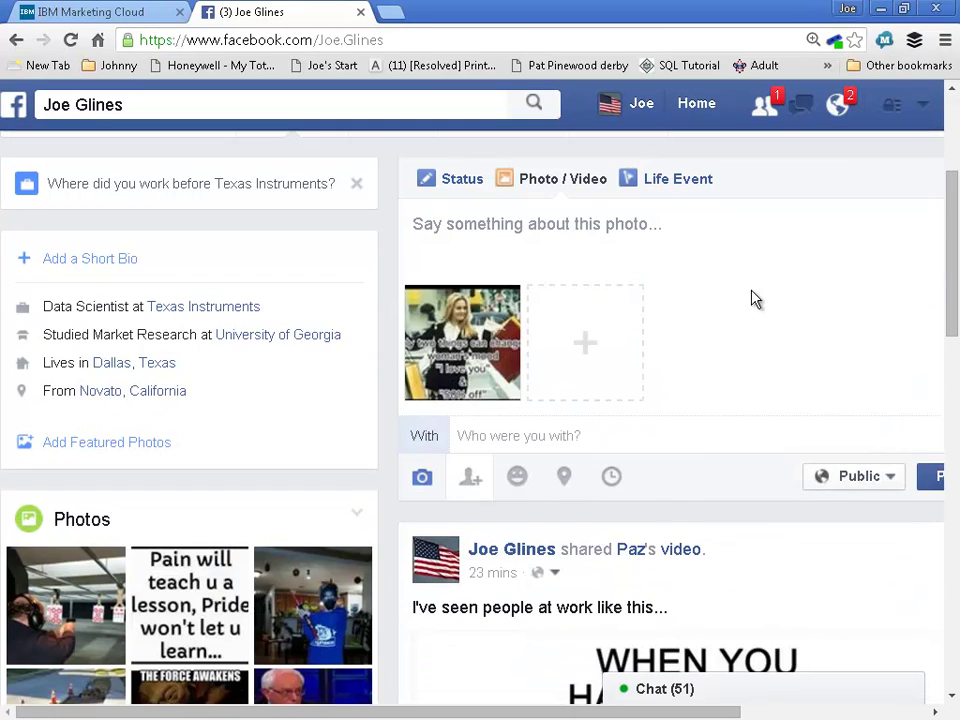
{"action": "left_click", "coordinate": [931, 491]}
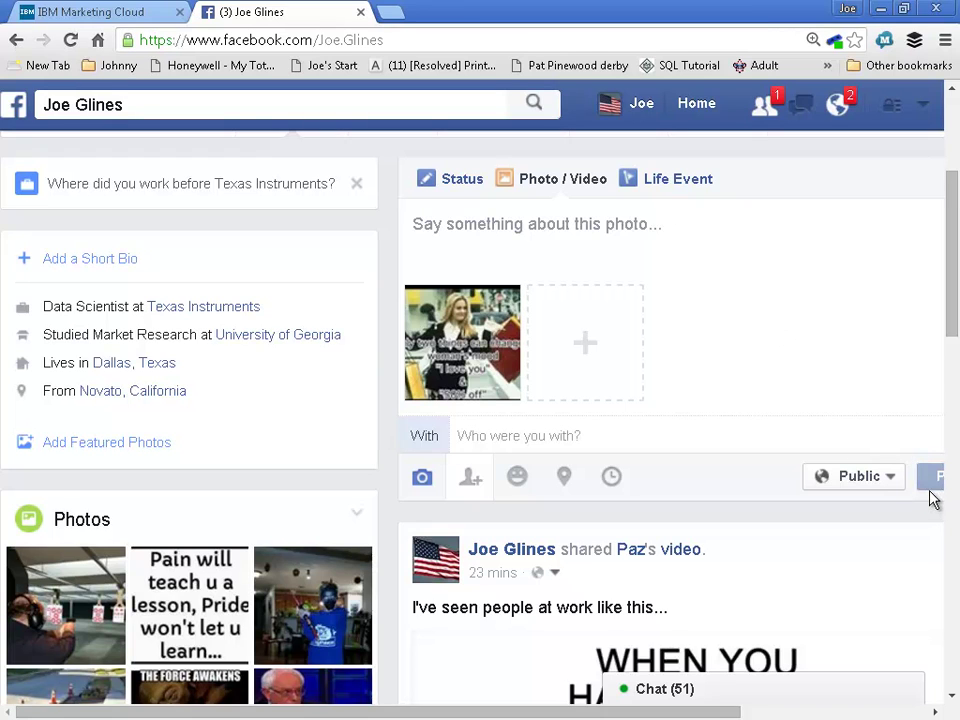
{"action": "scroll", "coordinate": [840, 495], "scroll_direction": "down", "scroll_amount": 5}
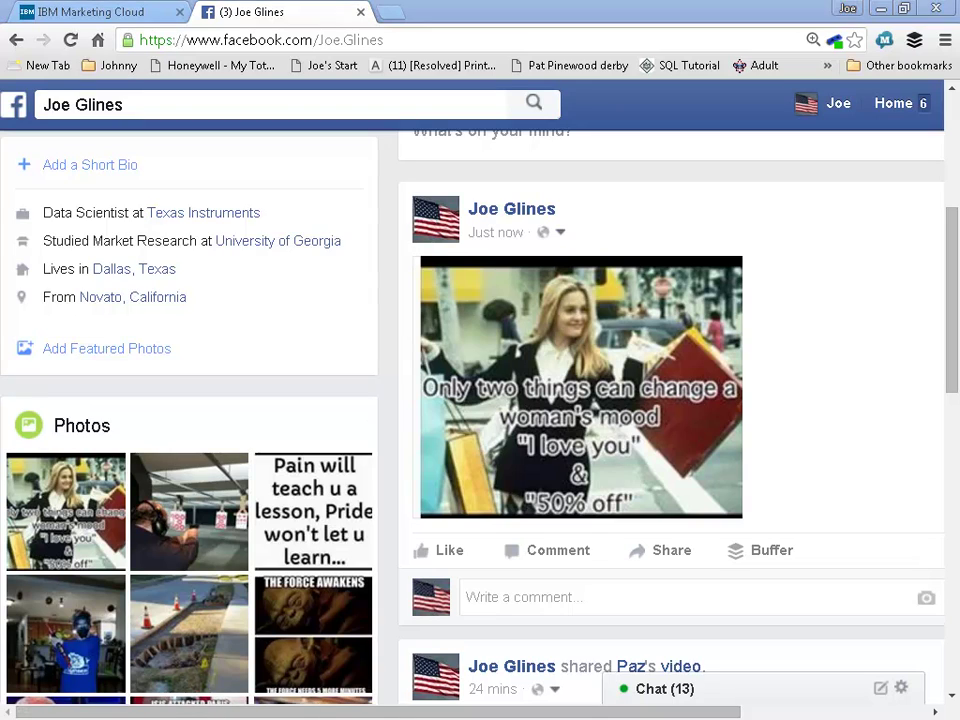
{"action": "key", "text": "alt+Tab"}
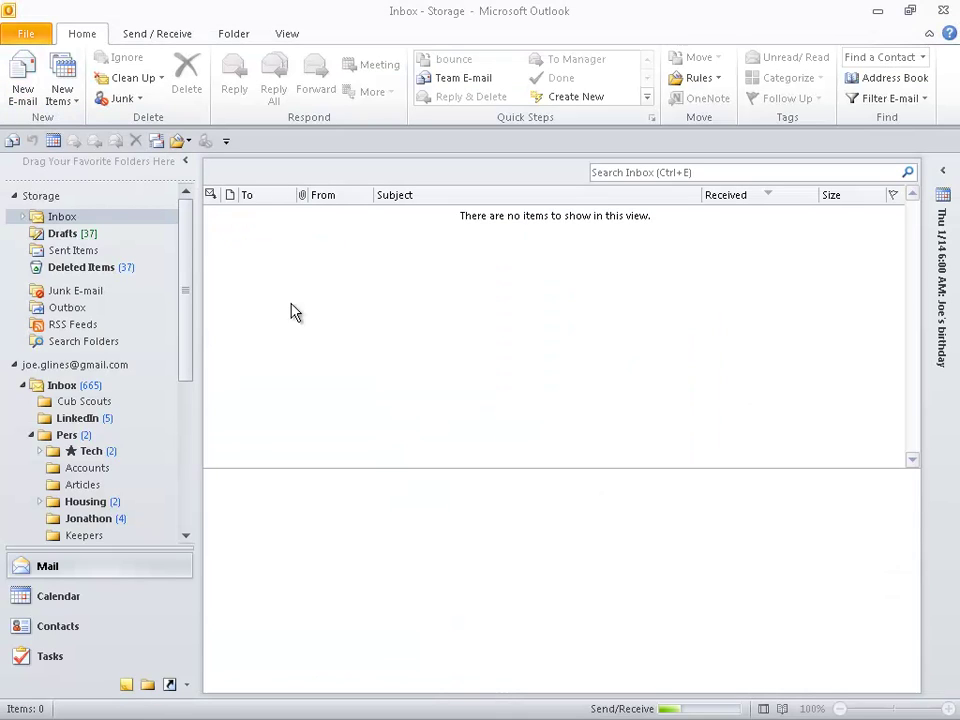
{"action": "key", "text": "ctrl+n"}
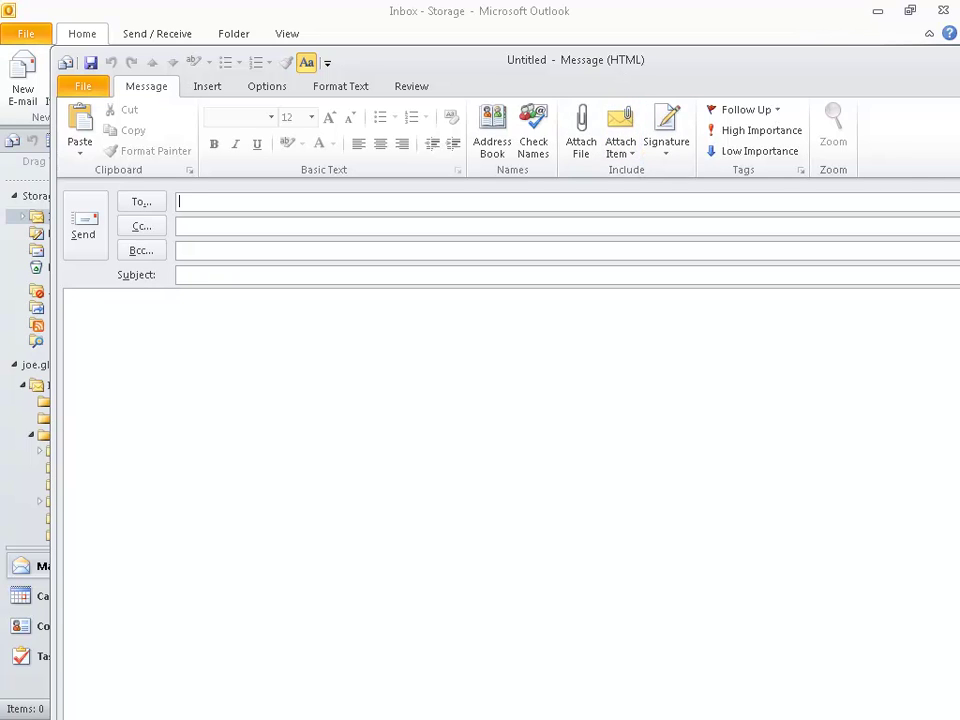
{"action": "key", "text": "alt+Tab"}
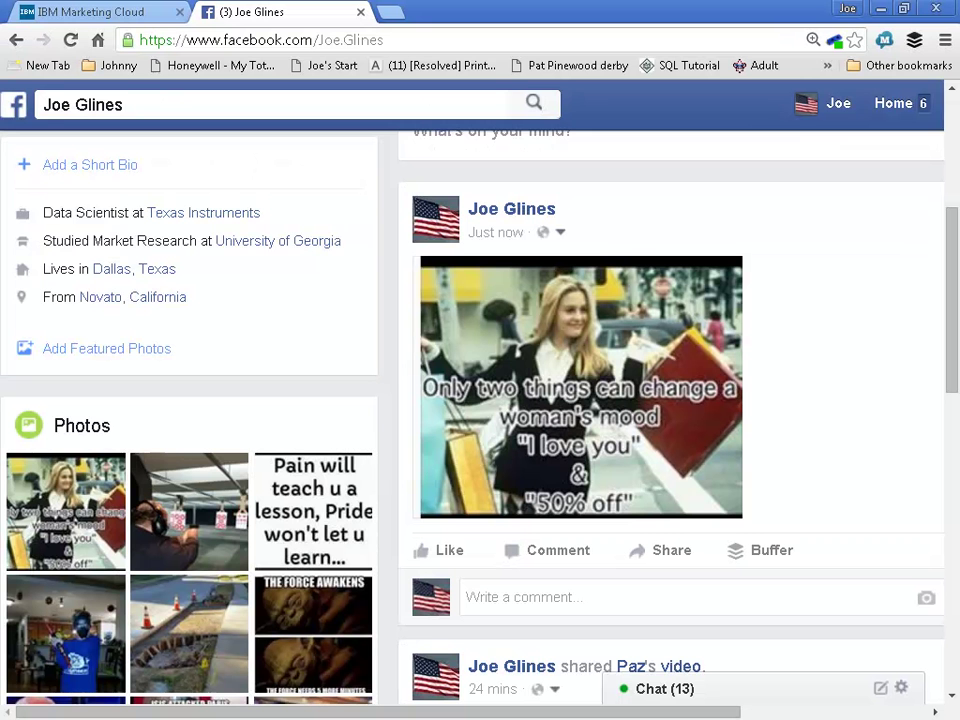
{"action": "left_click_drag", "start_coordinate": [399, 236], "coordinate": [818, 536]}
{"action": "left_click_drag", "start_coordinate": [668, 465], "coordinate": [663, 395]}
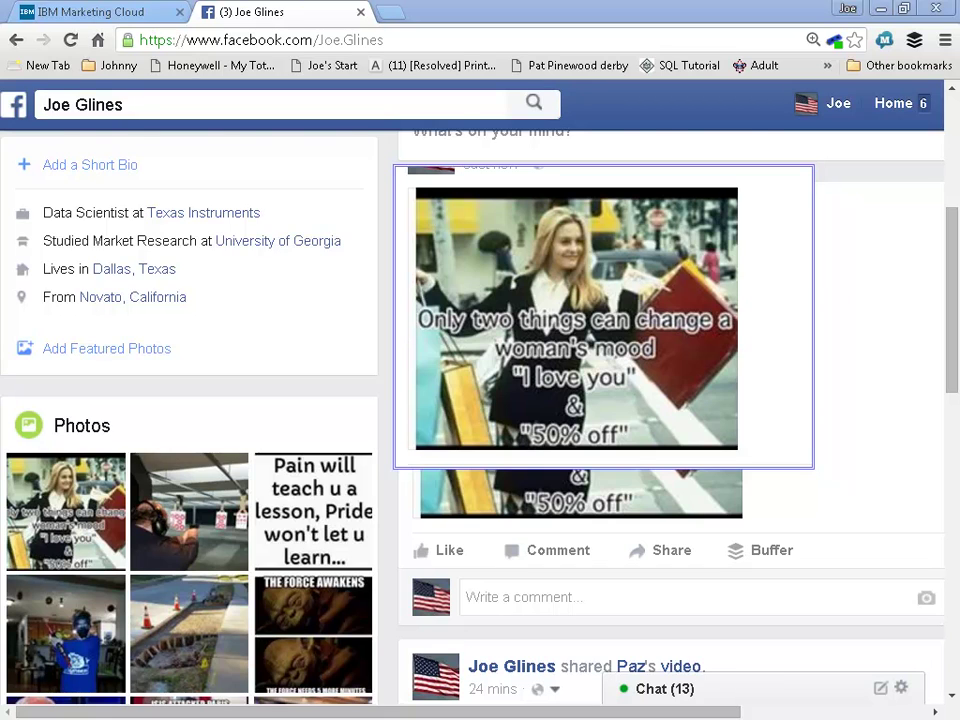
{"action": "key", "text": "alt+Tab"}
{"action": "left_click", "coordinate": [246, 491]}
{"action": "key", "text": "ctrl+v"}
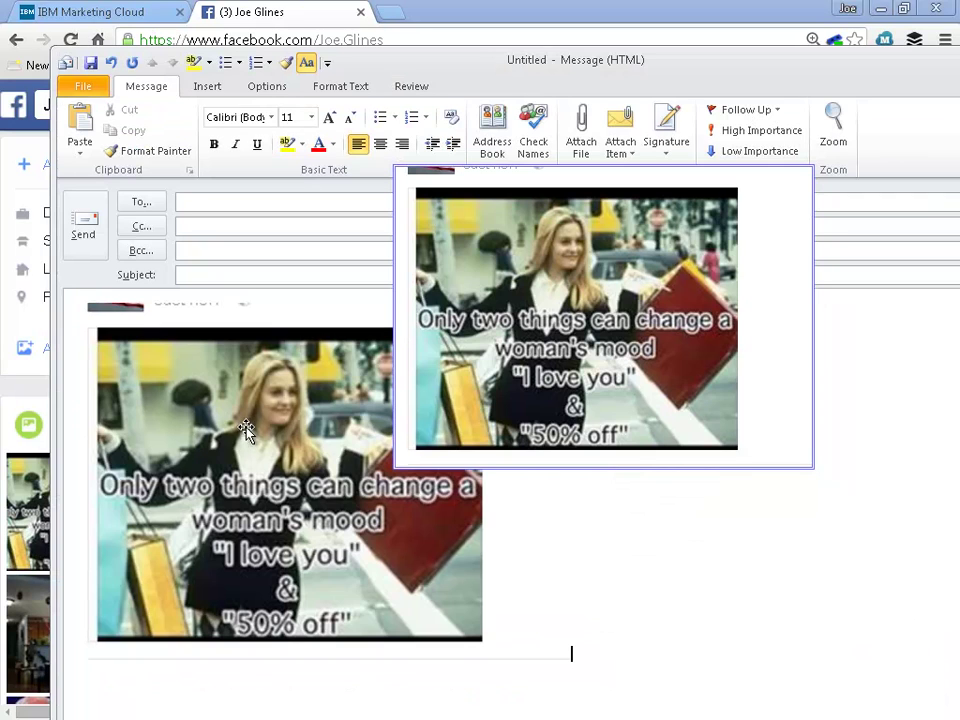
{"action": "left_click", "coordinate": [180, 365]}
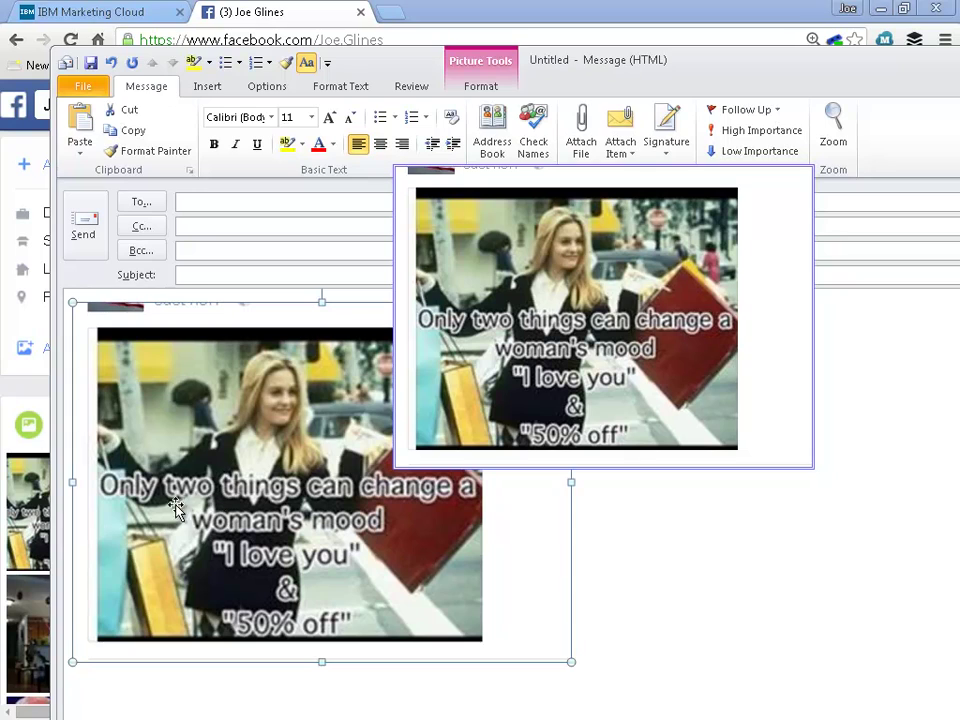
{"action": "double_click", "coordinate": [808, 176]}
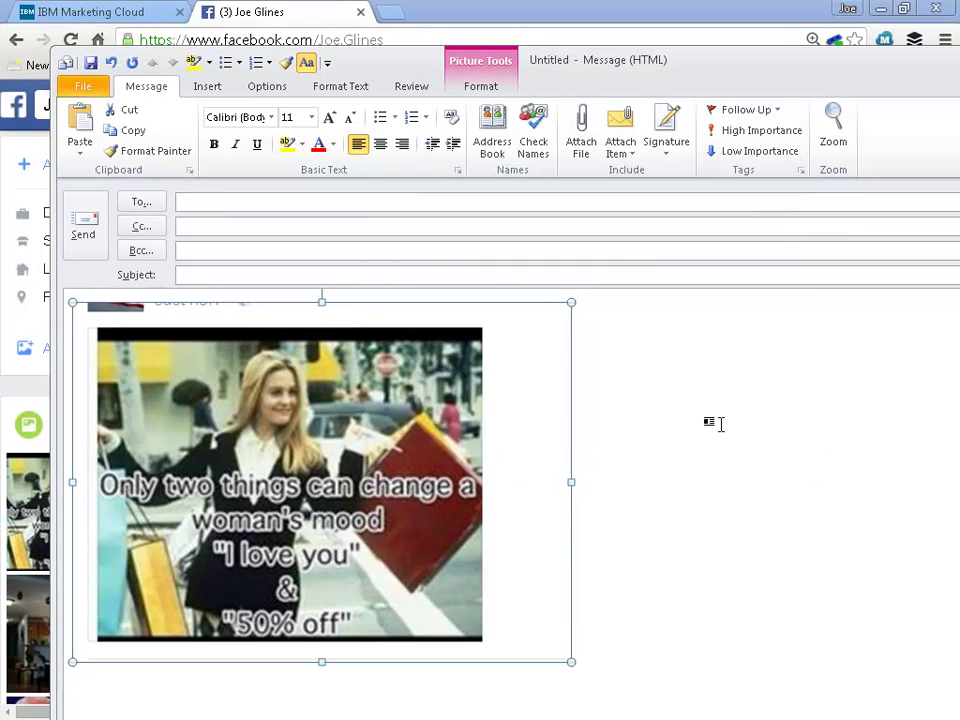
{"action": "left_click_drag", "start_coordinate": [880, 63], "coordinate": [668, 100]}
{"action": "left_click", "coordinate": [871, 94]}
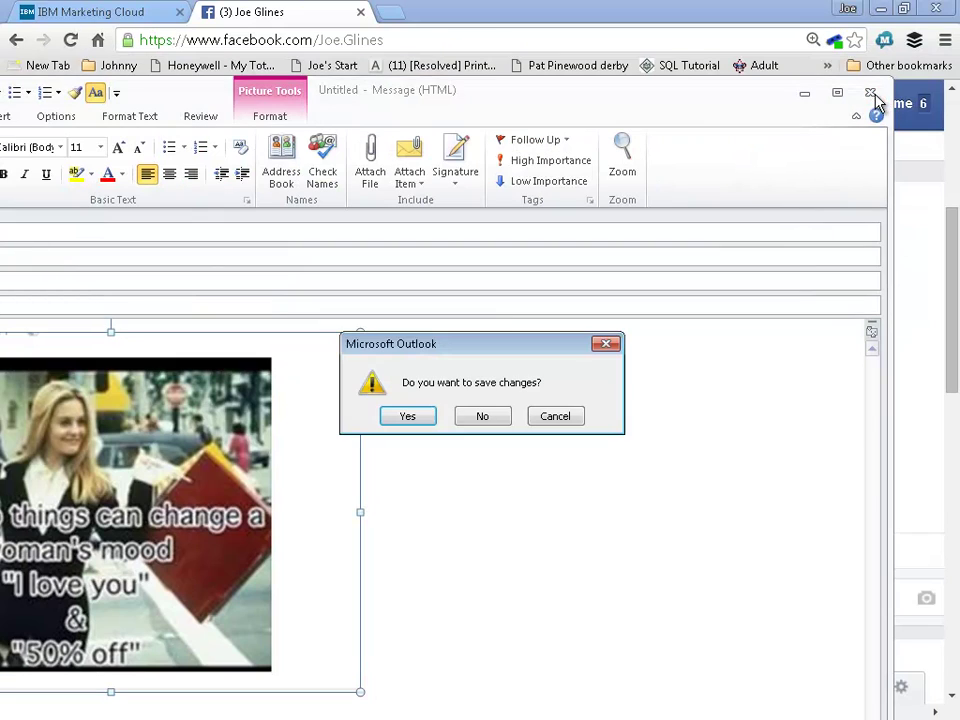
{"action": "left_click", "coordinate": [478, 418]}
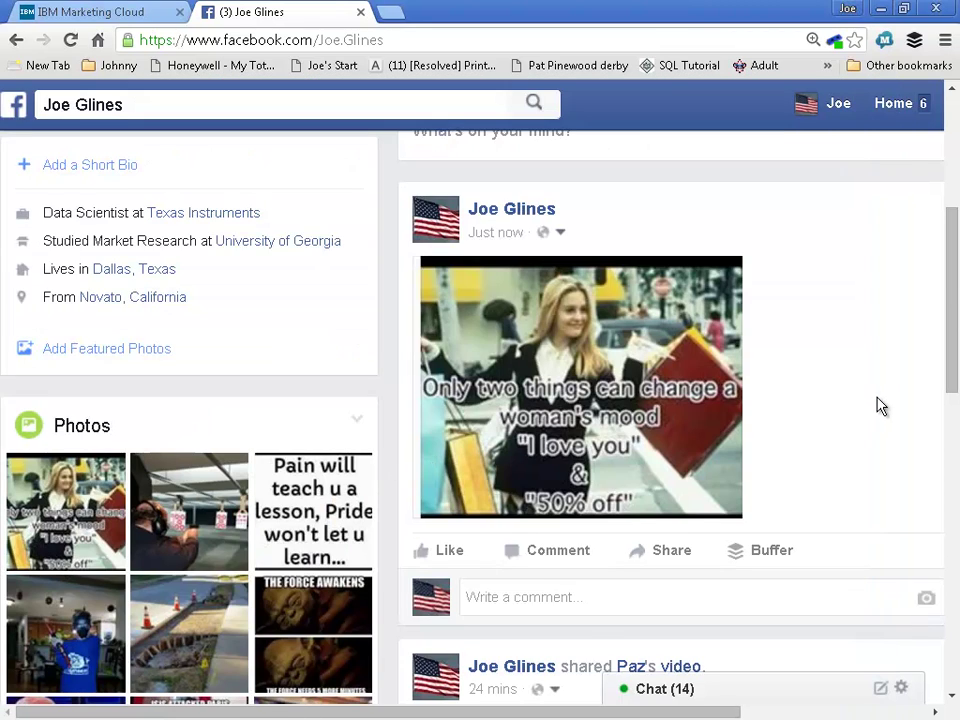
Detach the Facebook tab into its own window and clip the profile details column
{"action": "scroll", "coordinate": [880, 392], "scroll_direction": "down", "scroll_amount": 1}
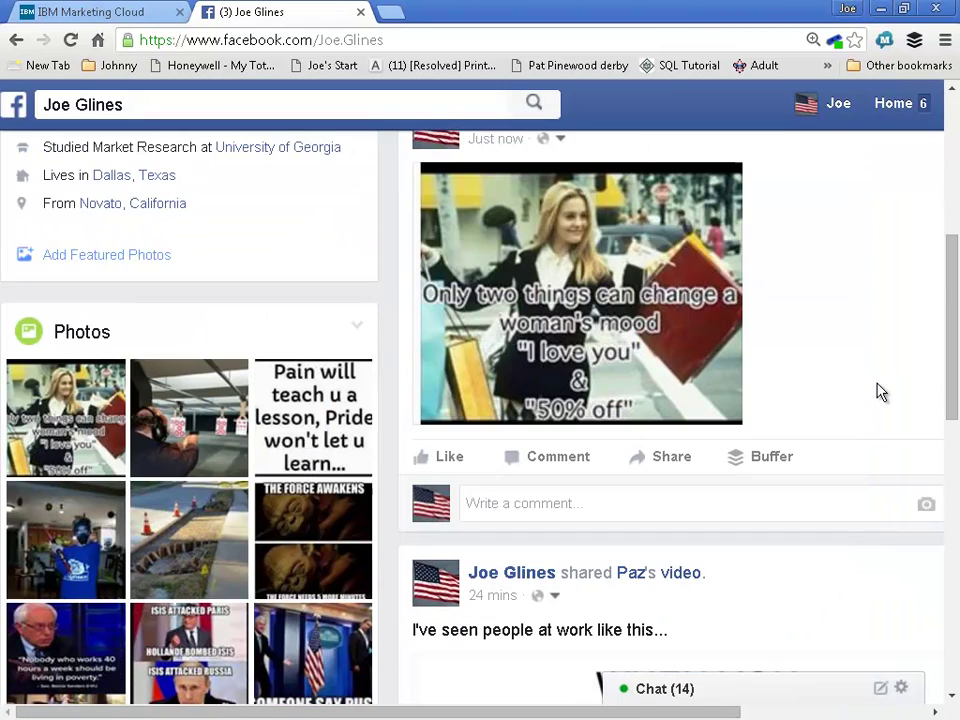
{"action": "scroll", "coordinate": [880, 392], "scroll_direction": "up", "scroll_amount": 4}
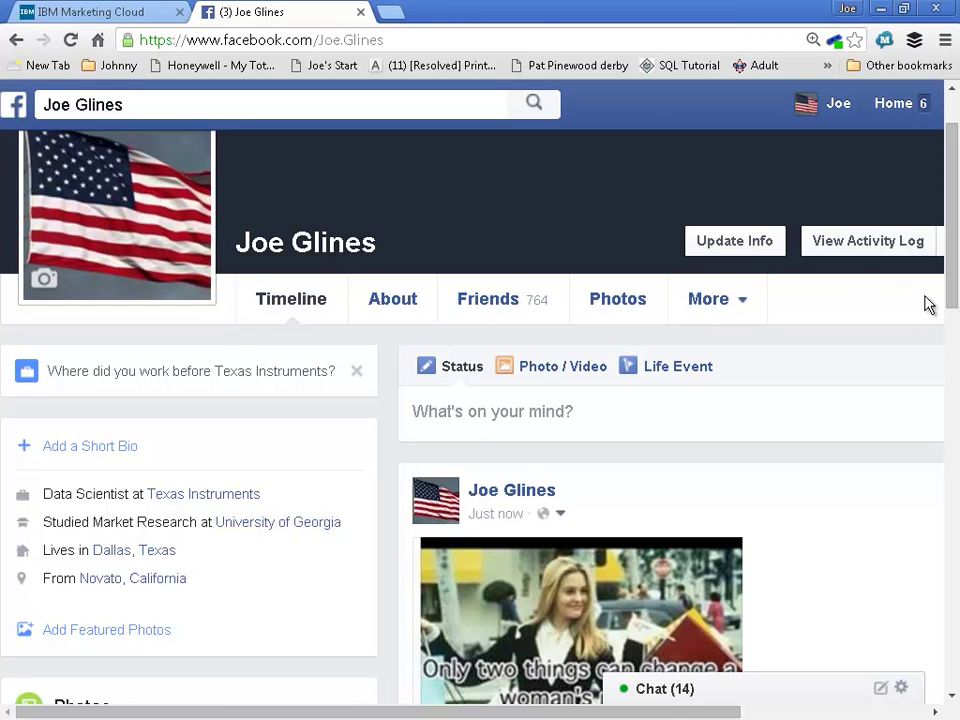
{"action": "left_click_drag", "start_coordinate": [281, 26], "coordinate": [630, 100]}
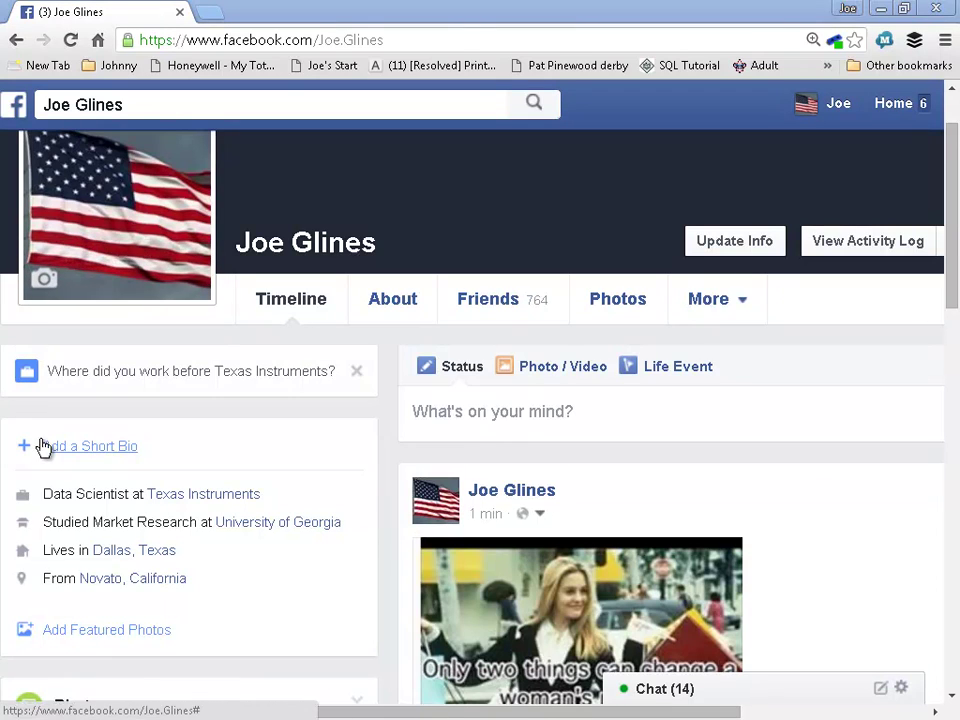
{"action": "left_click_drag", "start_coordinate": [15, 428], "coordinate": [441, 688]}
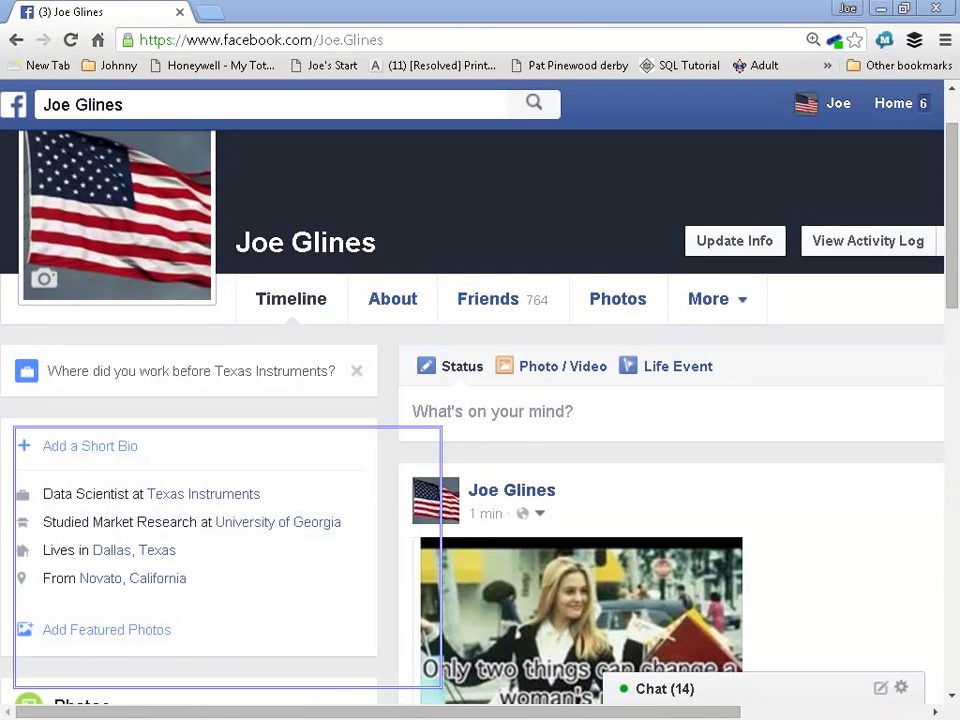
Position the floating profile clip over the IBM mailing report, then dismiss it
{"action": "key", "text": "alt+Tab"}
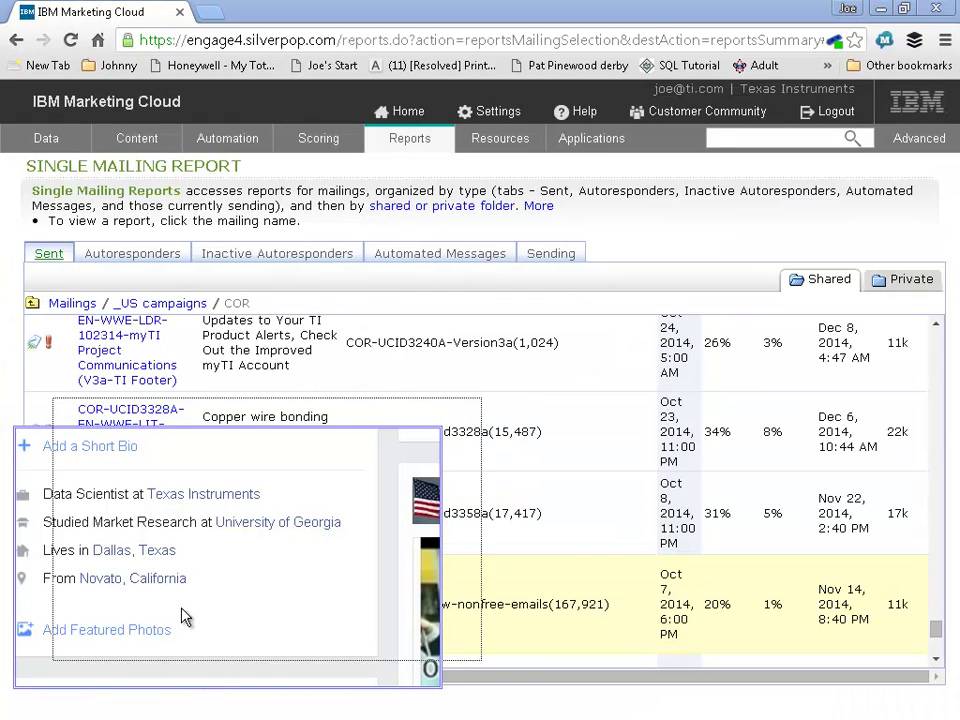
{"action": "left_click_drag", "start_coordinate": [186, 677], "coordinate": [625, 533]}
{"action": "left_click_drag", "start_coordinate": [643, 456], "coordinate": [675, 368]}
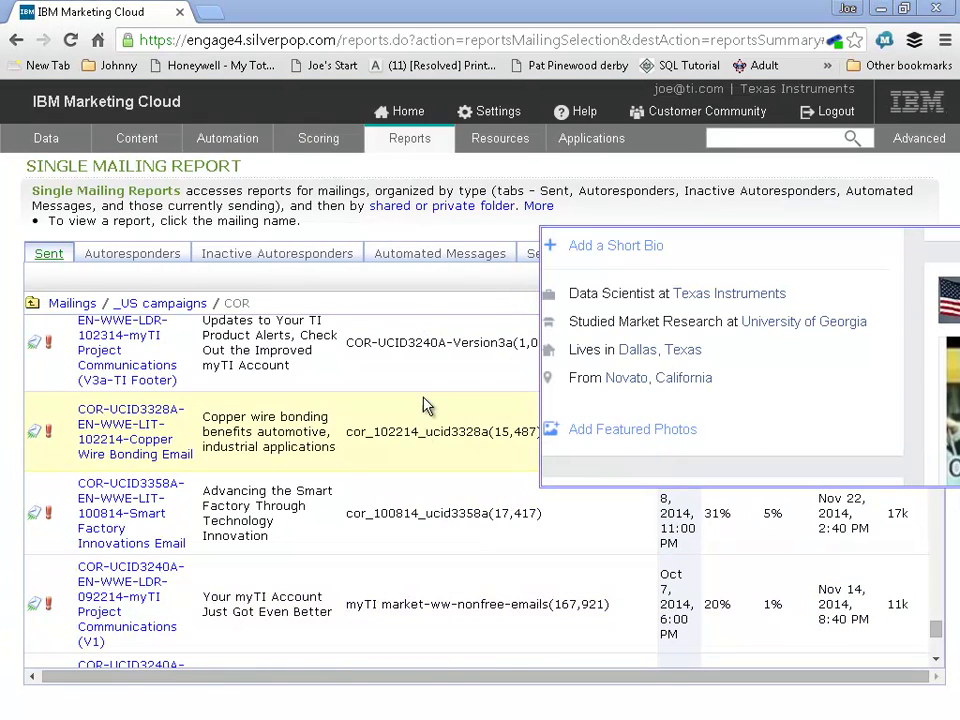
{"action": "scroll", "coordinate": [423, 380], "scroll_direction": "down", "scroll_amount": 3}
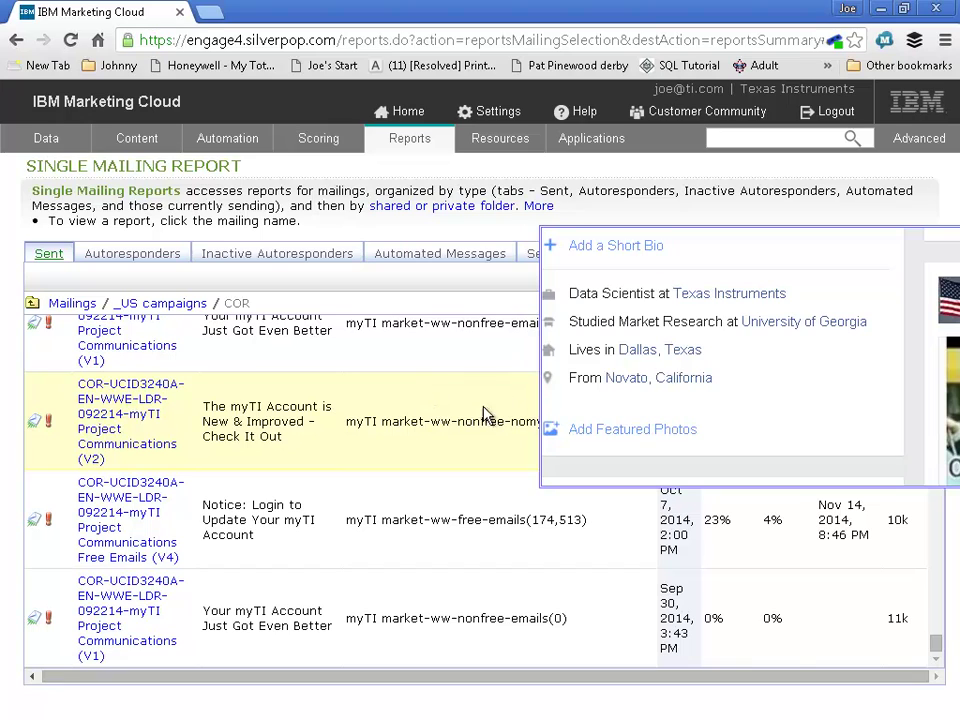
{"action": "left_click_drag", "start_coordinate": [889, 274], "coordinate": [606, 274]}
{"action": "left_click", "coordinate": [678, 234]}
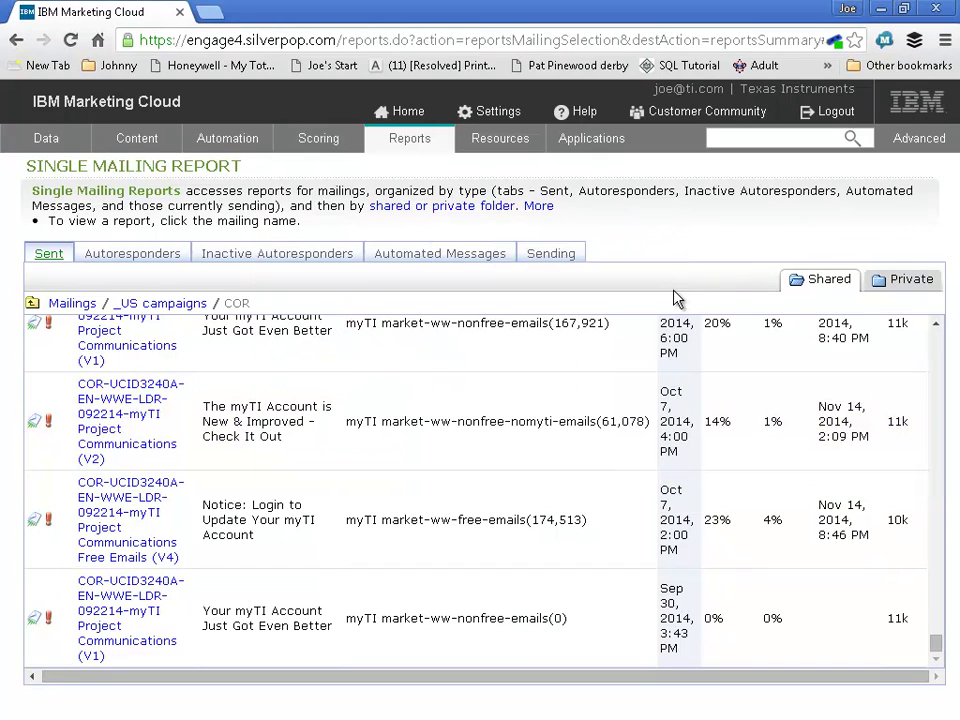